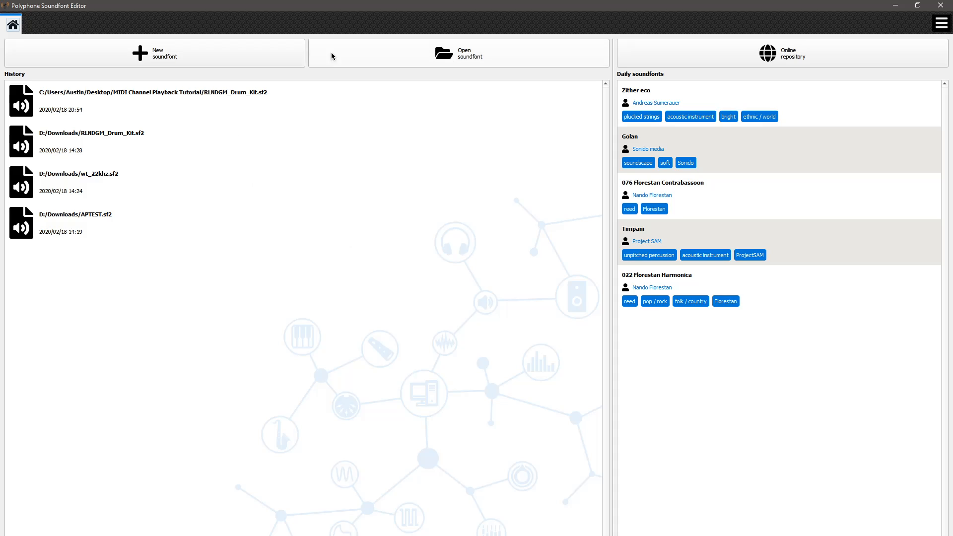
- Open the RLNDGM_Drum_Kit.sf2 soundfont from the MIDI Channel Playback Tutorial folder on the desktop
click(350, 47)
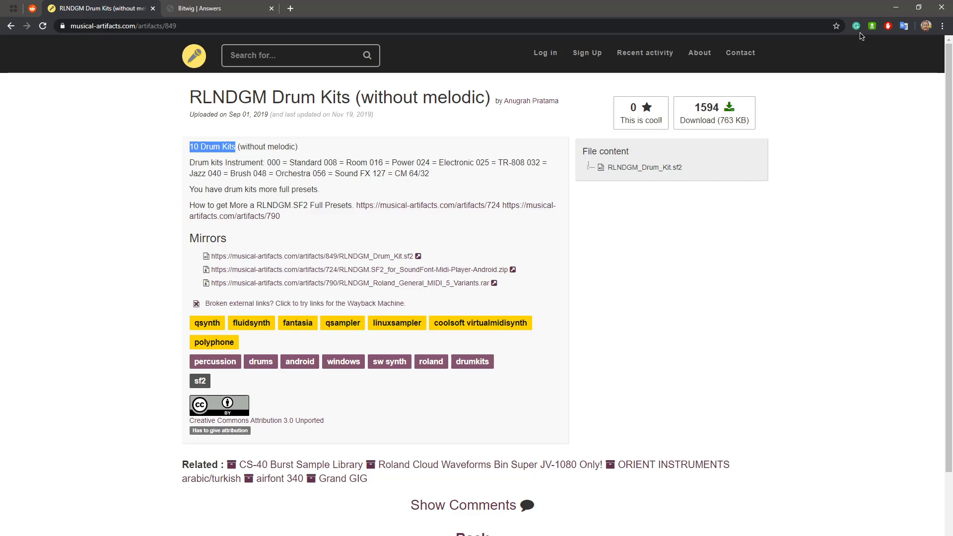
click(893, 8)
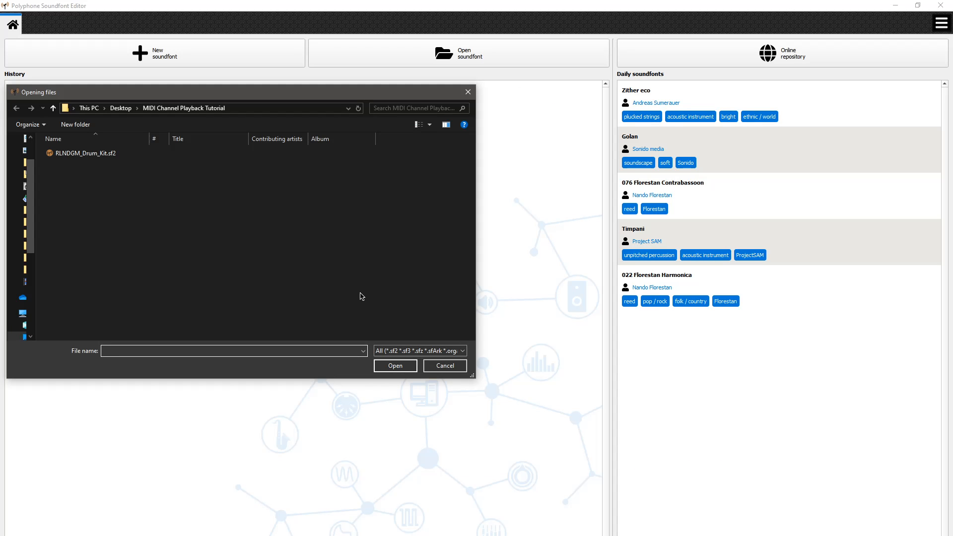
double_click(109, 154)
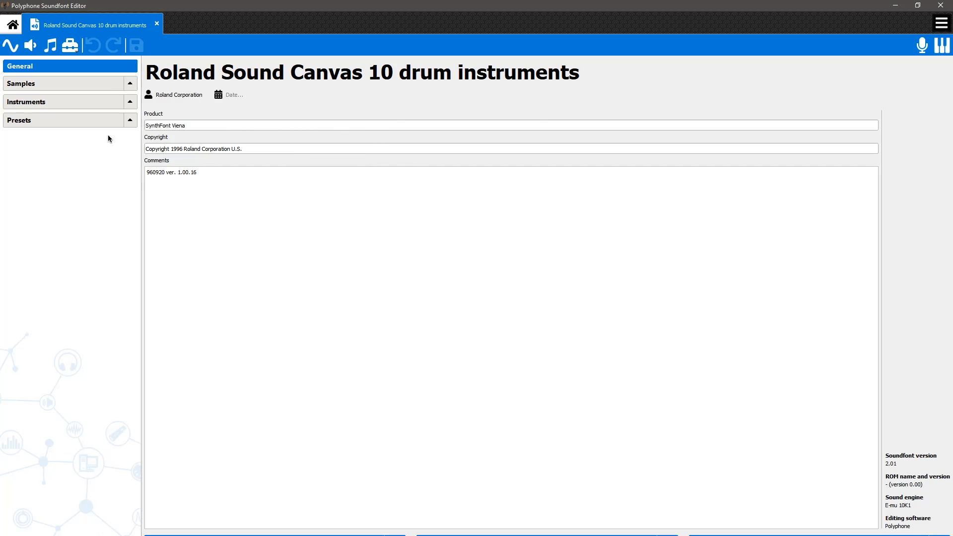
- Expand the soundfont's presets and select the Standard preset
click(29, 120)
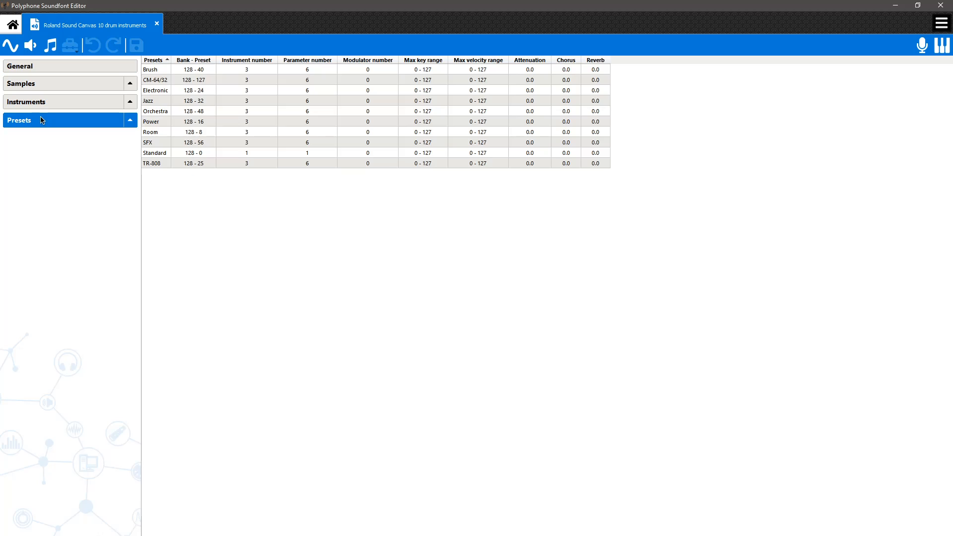
click(130, 120)
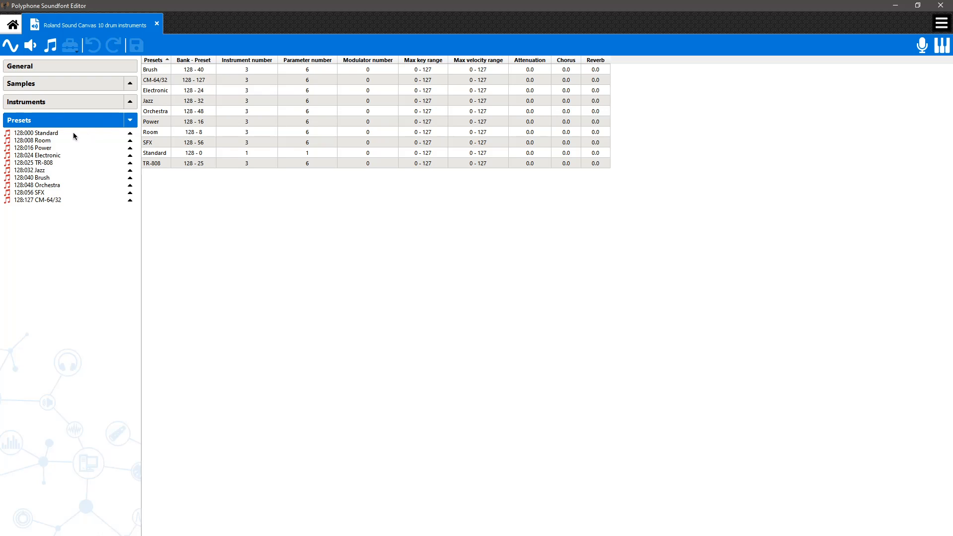
click(21, 133)
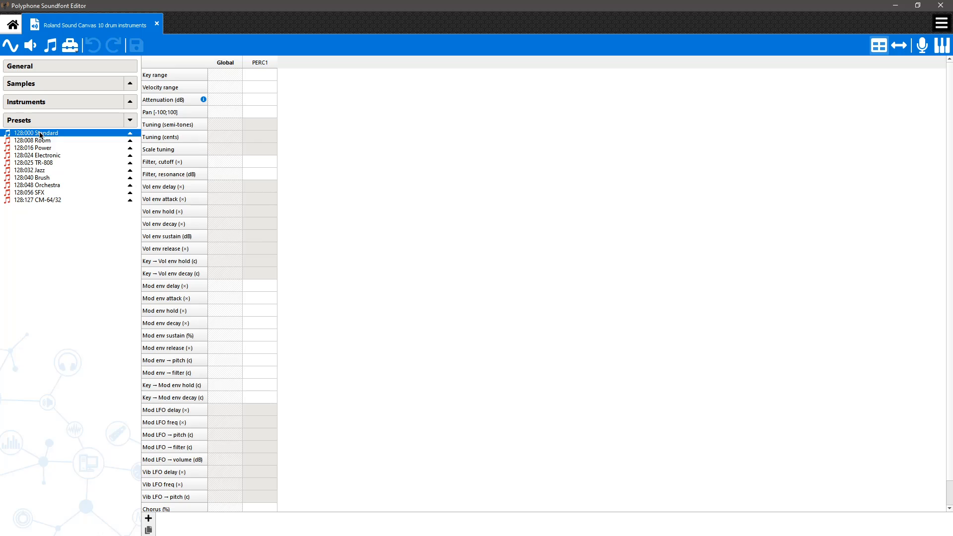
- Audition the Standard preset by playing three low notes on the virtual keyboard, and close the keyboard
click(942, 48)
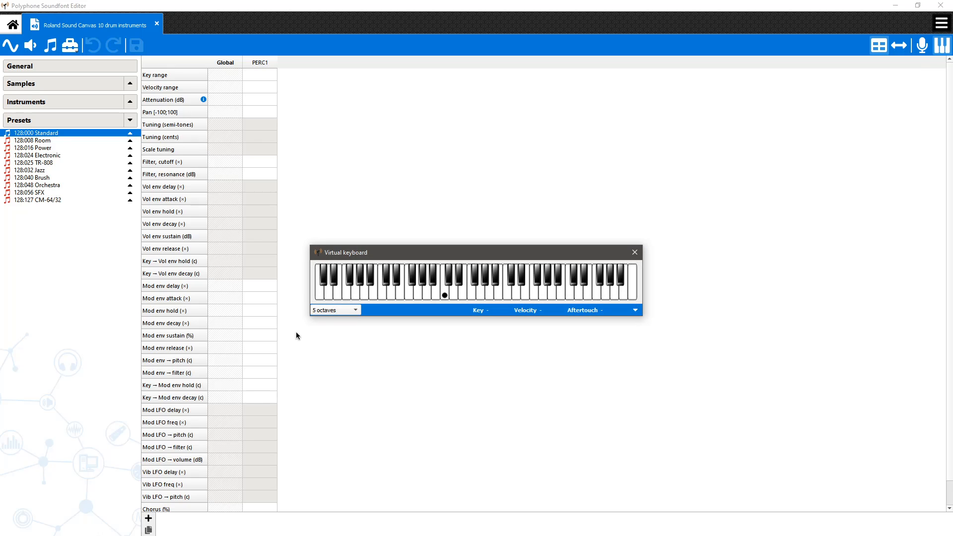
click(318, 294)
click(332, 297)
click(358, 296)
click(635, 252)
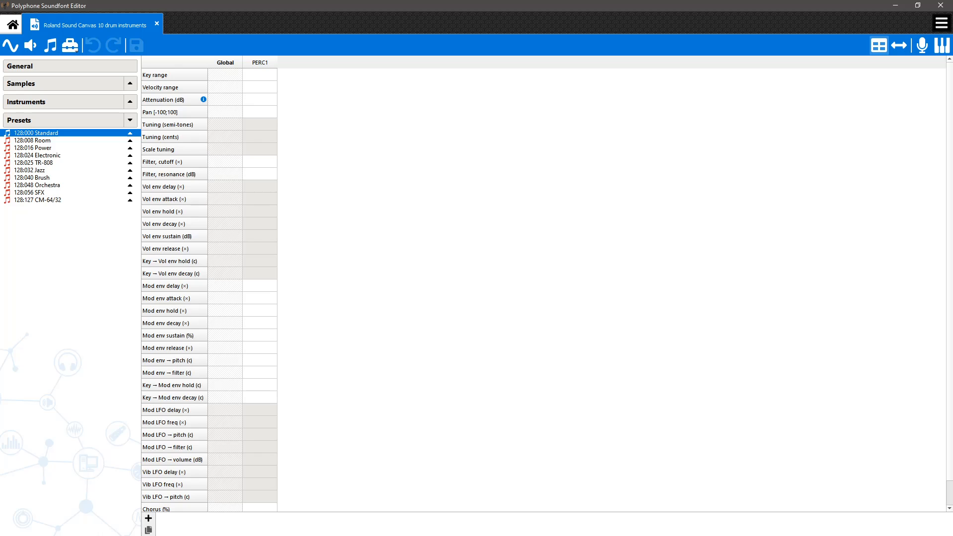
- Set the Standard preset's bank and preset number to 000:000, save the soundfont and minimize the editor
key(Return)
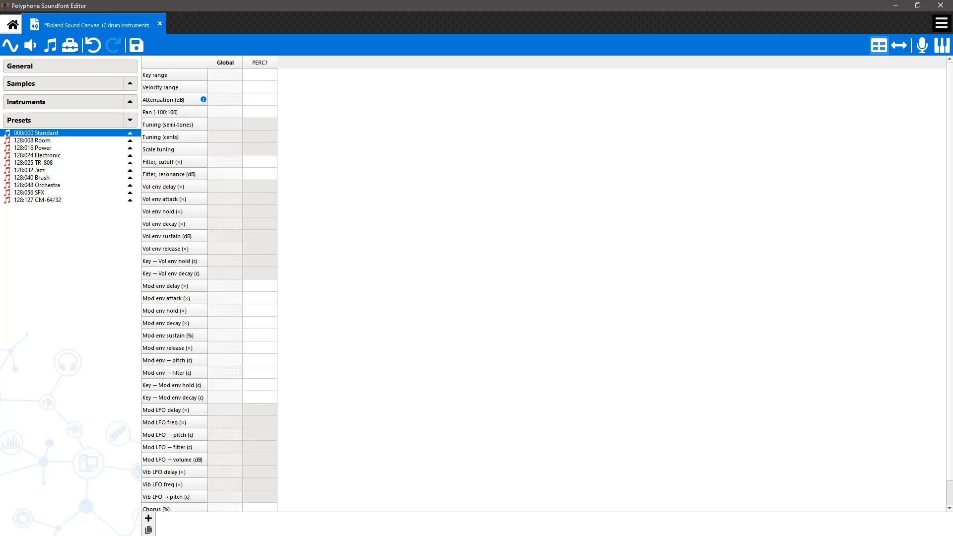
click(137, 46)
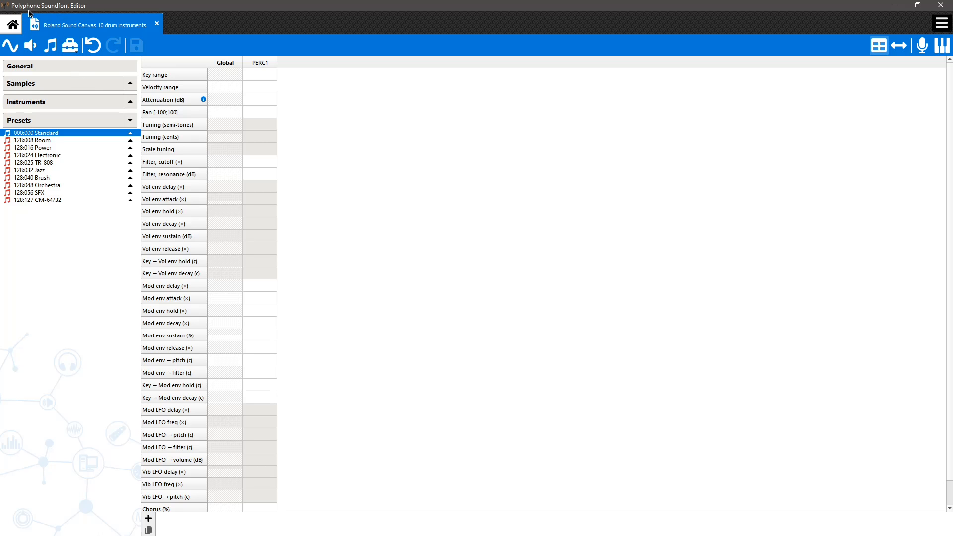
click(896, 6)
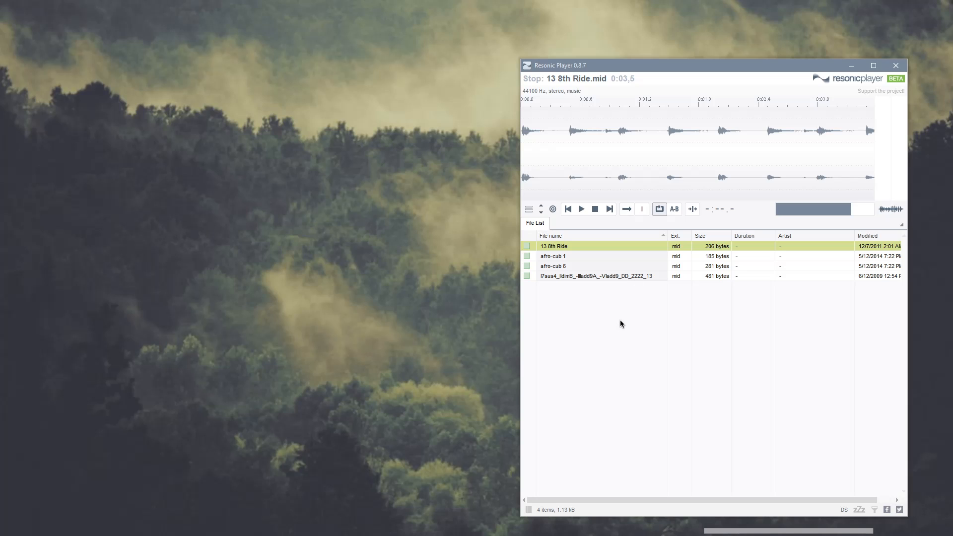
click(530, 209)
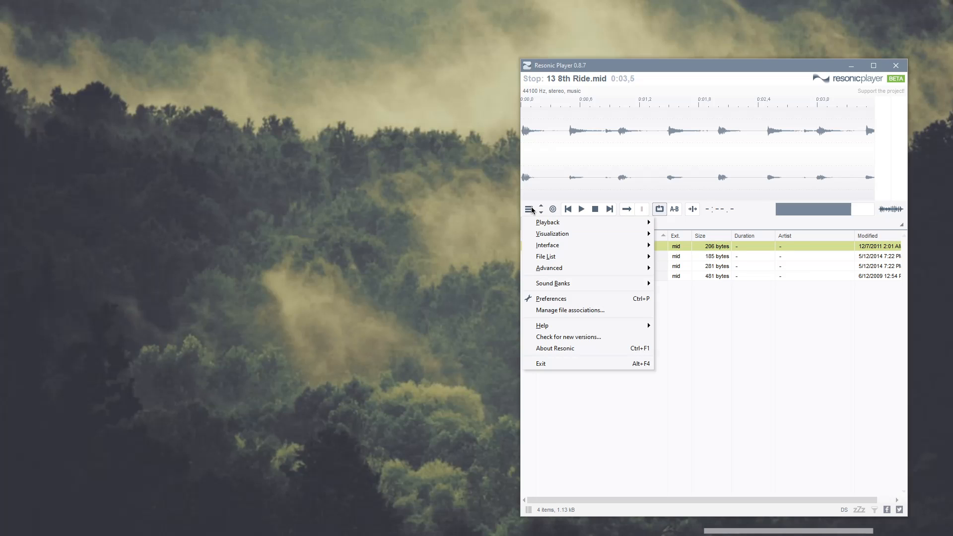
mouse_move(595, 287)
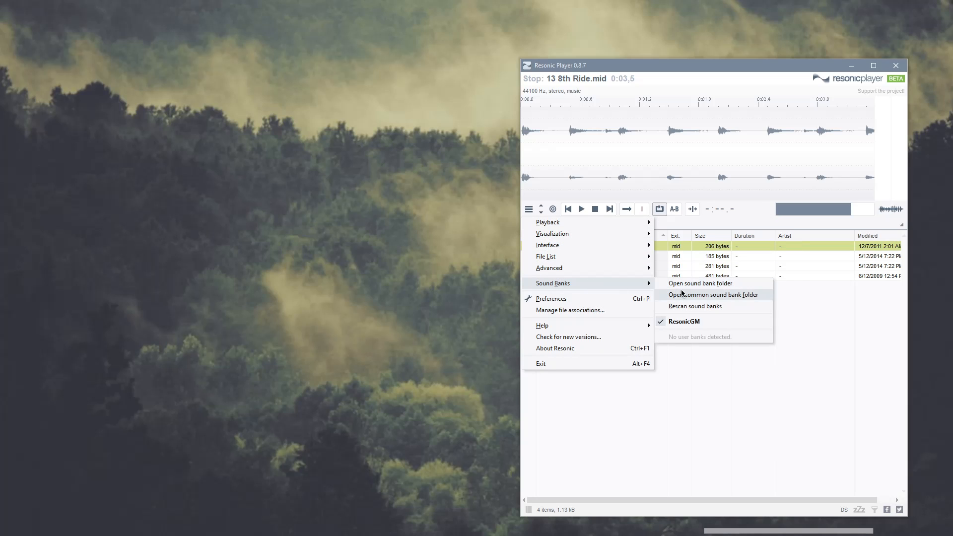
click(225, 326)
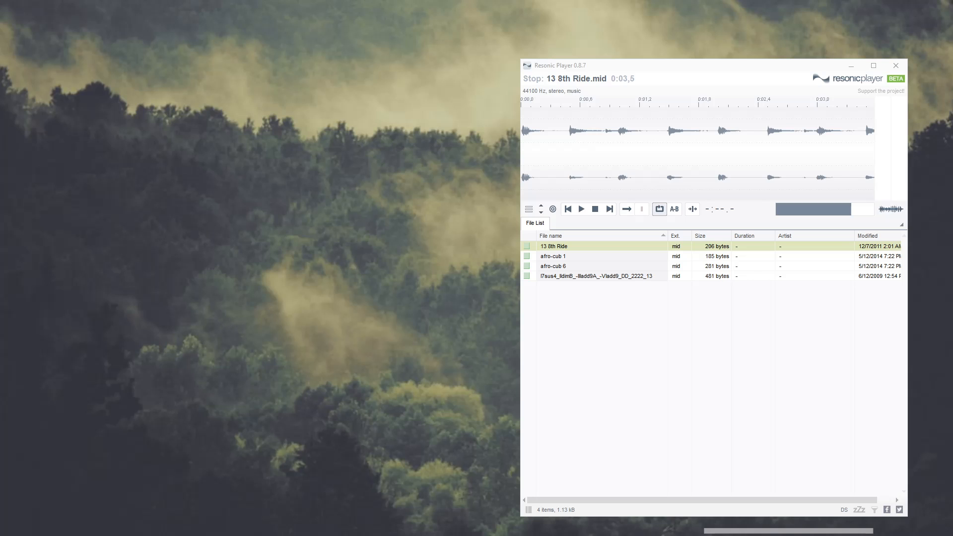
- Copy RLNDGM_Drum_Kit.sf2 from the MIDI Channel Playback Tutorial folder into Resonic's Player Beta Sound Banks folder
click(50, 525)
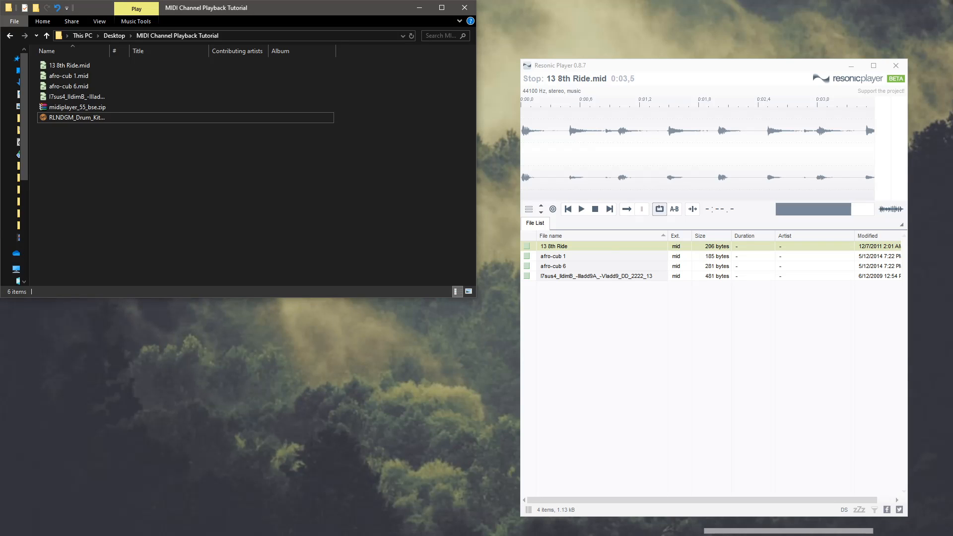
click(159, 525)
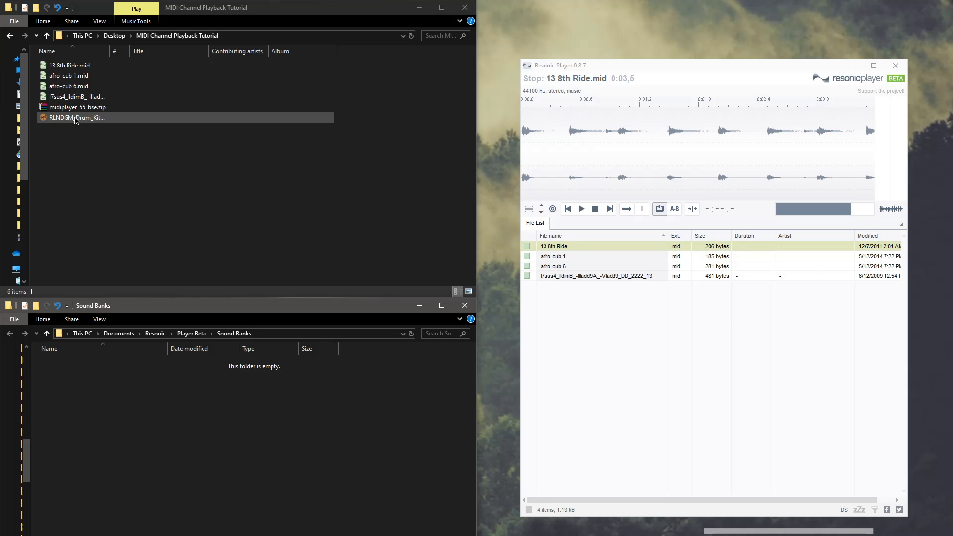
drag(75, 119, 72, 394)
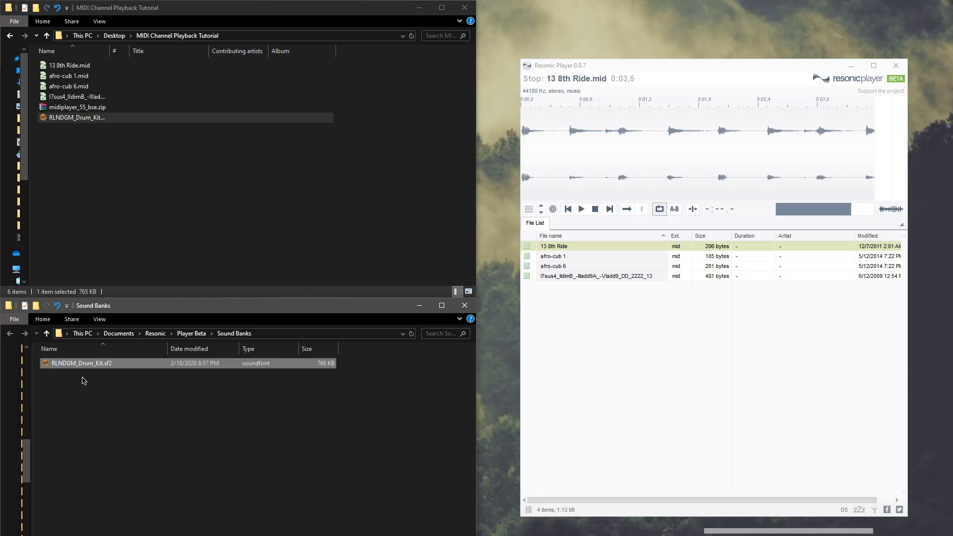
- Rescan the sound banks in Resonic Player and activate the RLNDGM_Drum_Kit bank
click(528, 210)
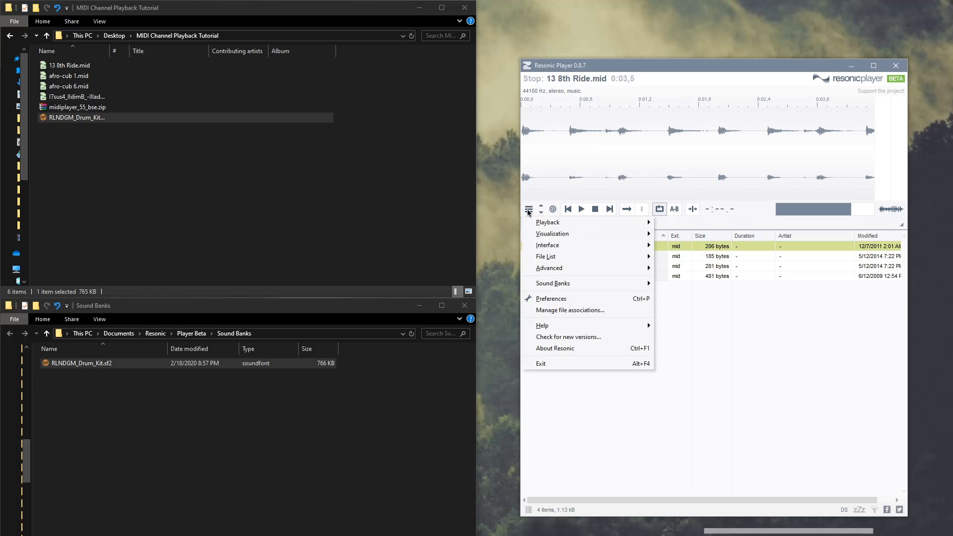
mouse_move(645, 284)
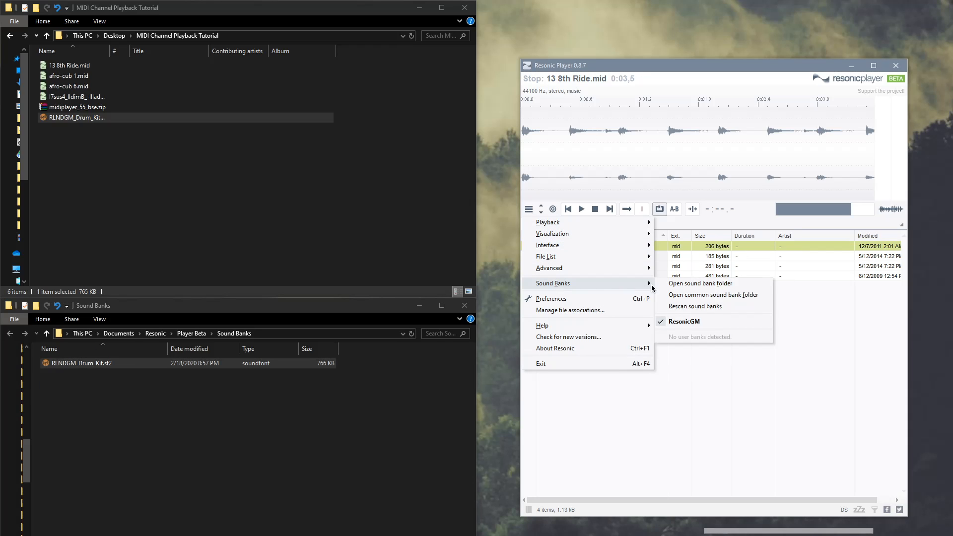
click(689, 307)
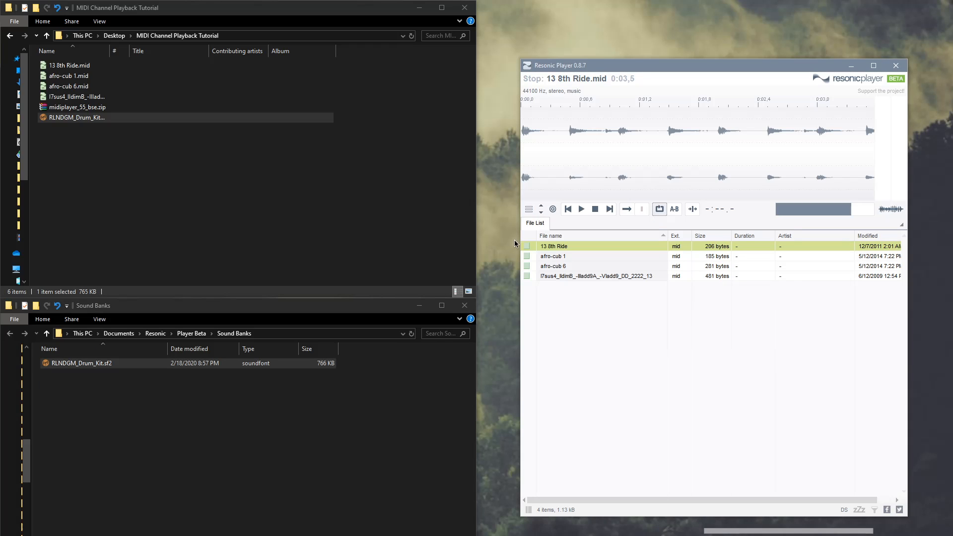
click(528, 210)
mouse_move(534, 238)
mouse_move(605, 286)
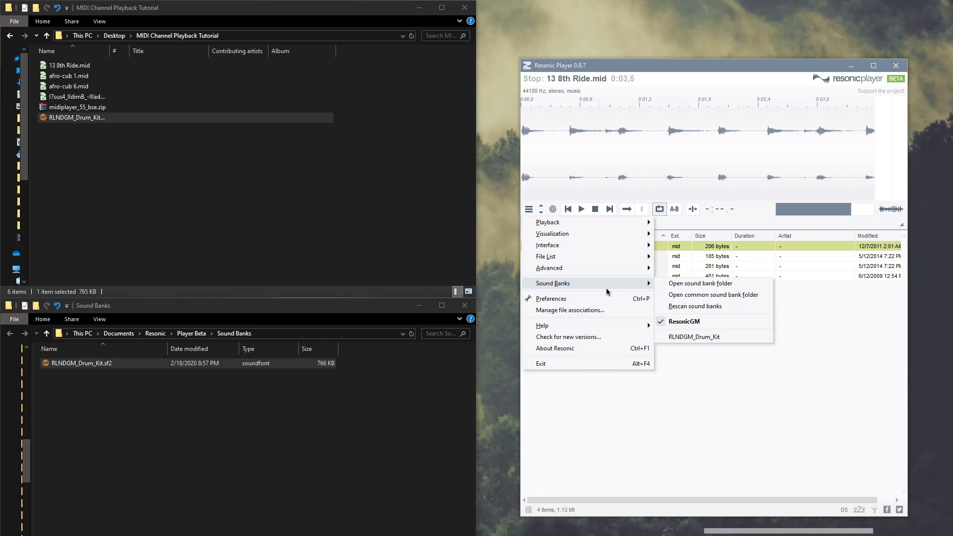
click(705, 337)
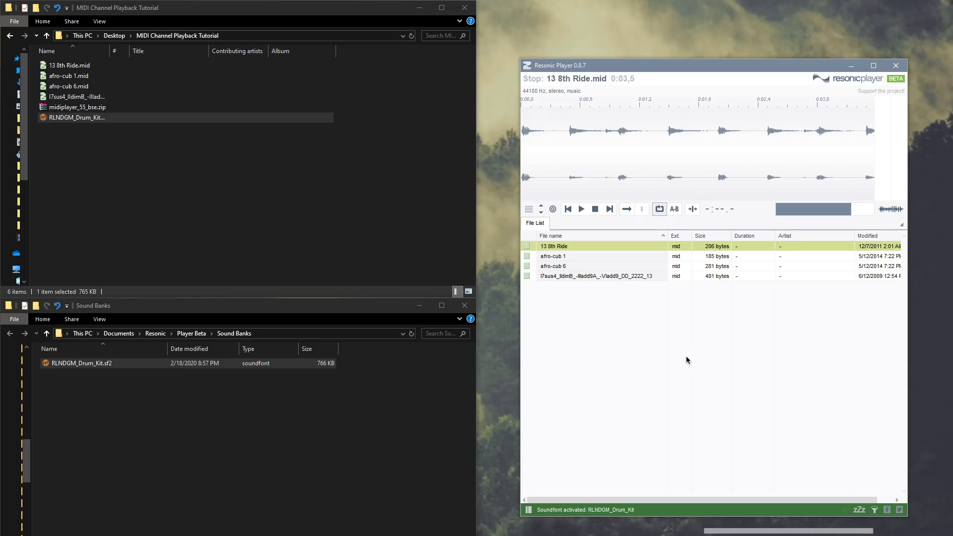
- Play the 13 8th Ride drum file and the I7sus4 chord file with the drum bank, stopping each one
double_click(562, 246)
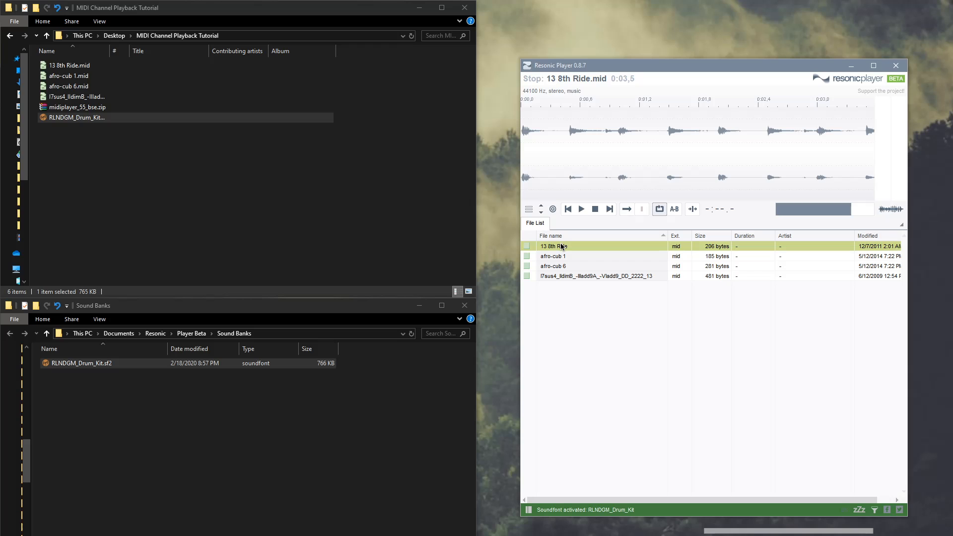
click(595, 210)
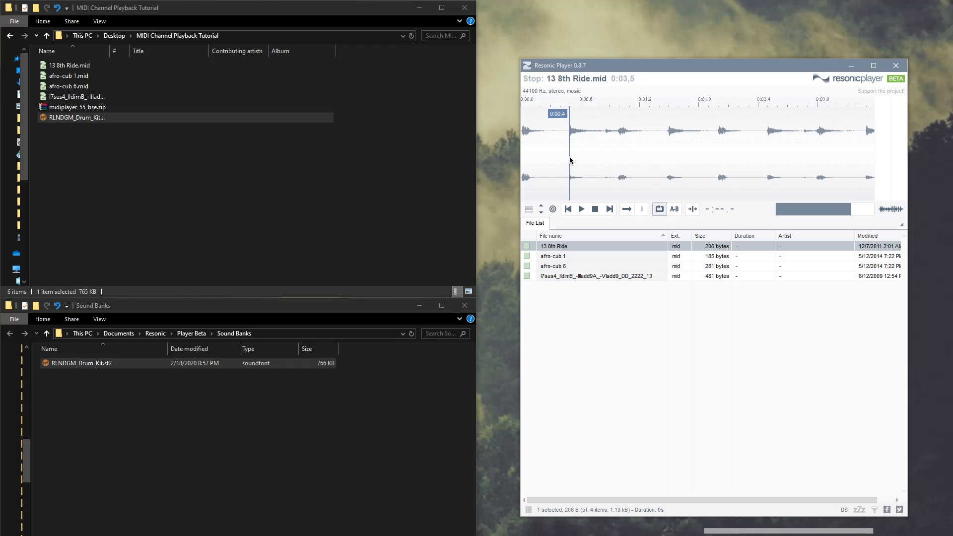
click(558, 276)
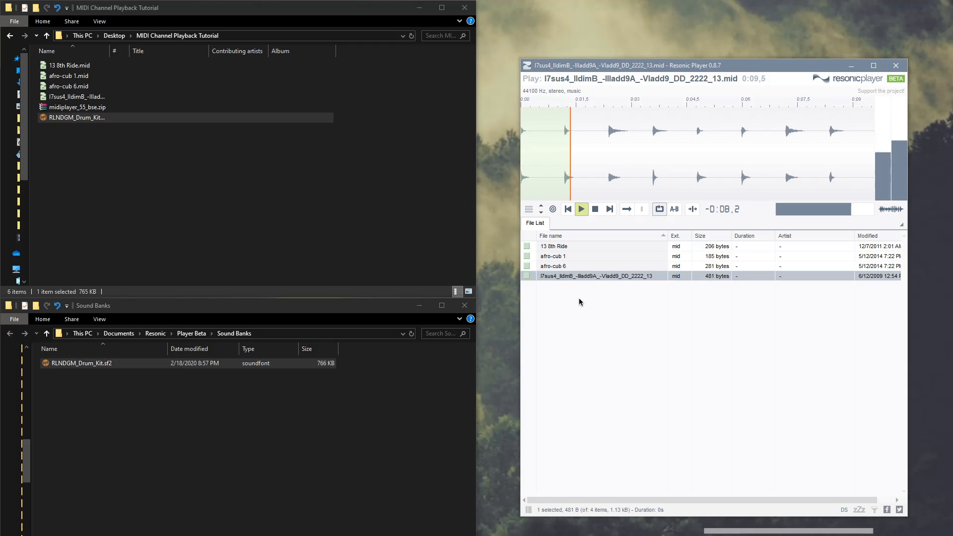
click(599, 210)
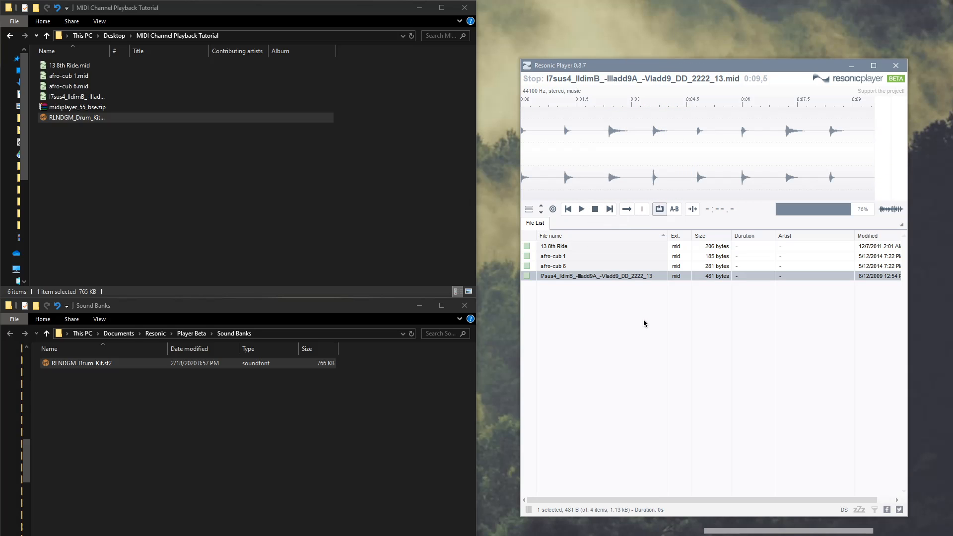
- Activate the ResonicGM sound bank, and play and stop the I7sus4 chord file with it
click(530, 209)
mouse_move(633, 286)
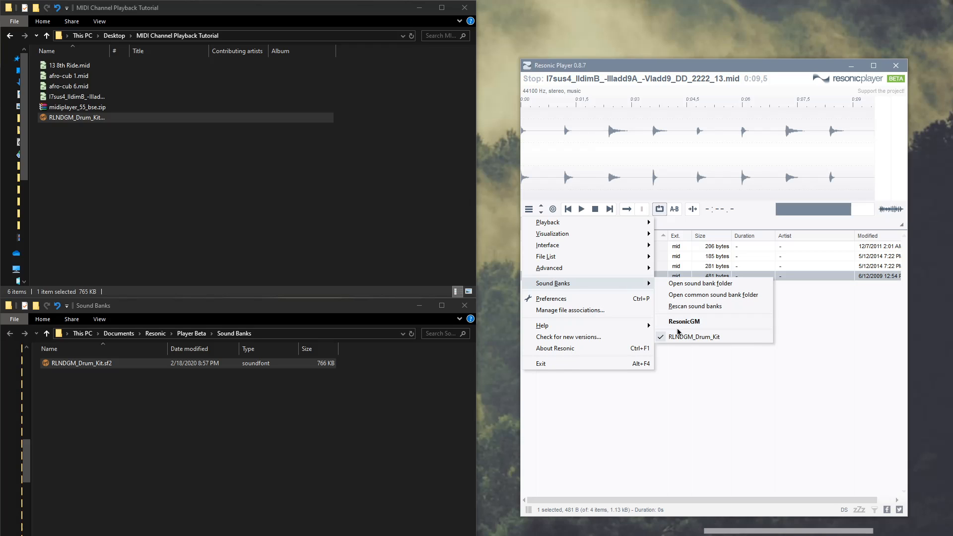
click(708, 323)
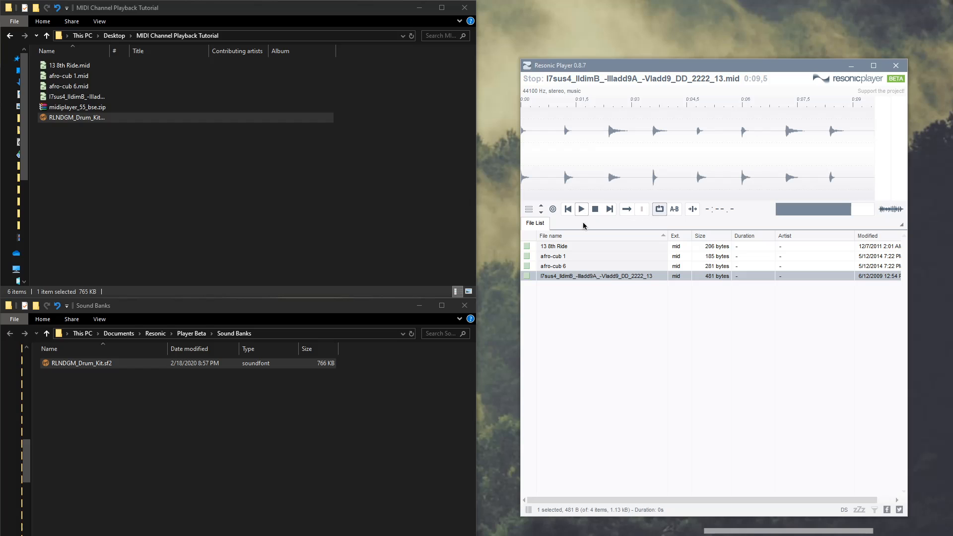
double_click(570, 279)
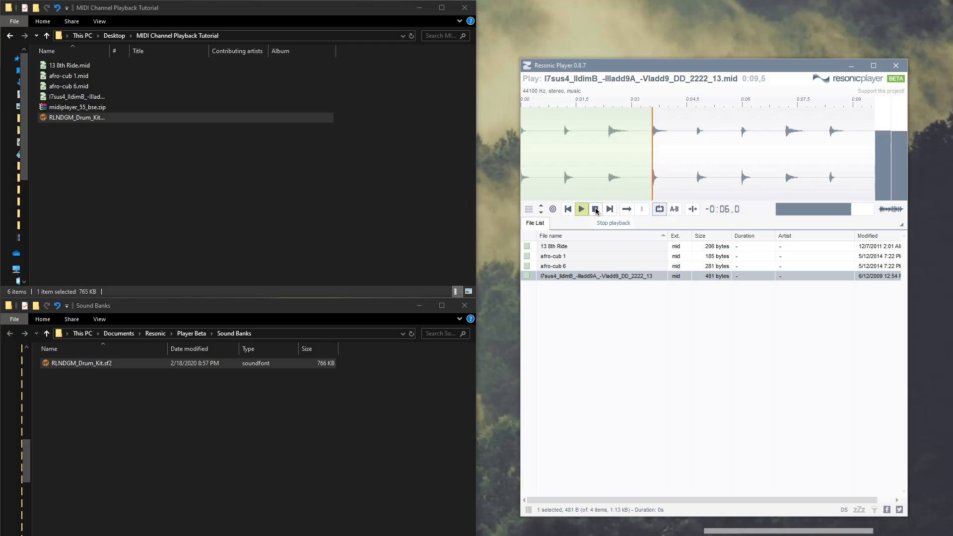
click(596, 209)
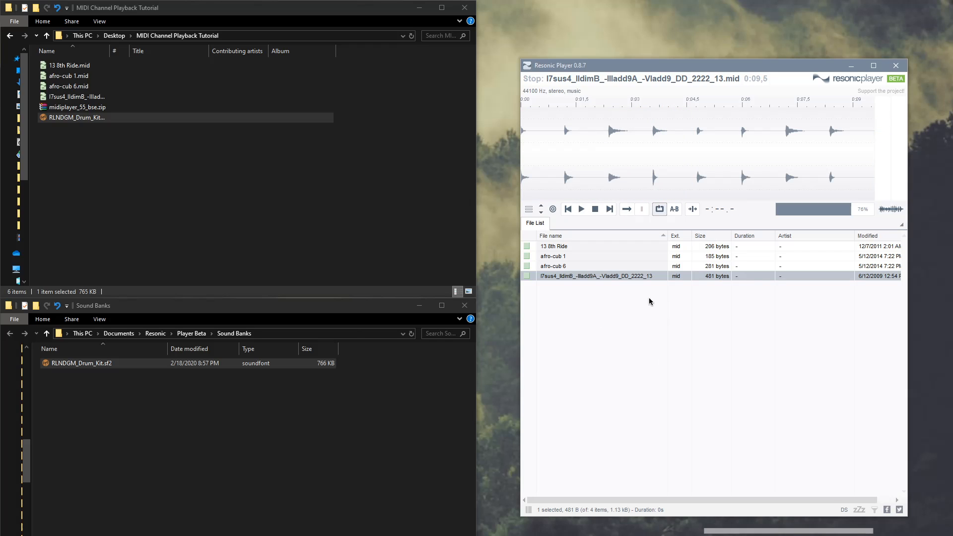
- Switch the active sound bank back to RLNDGM_Drum_Kit
click(528, 208)
mouse_move(595, 284)
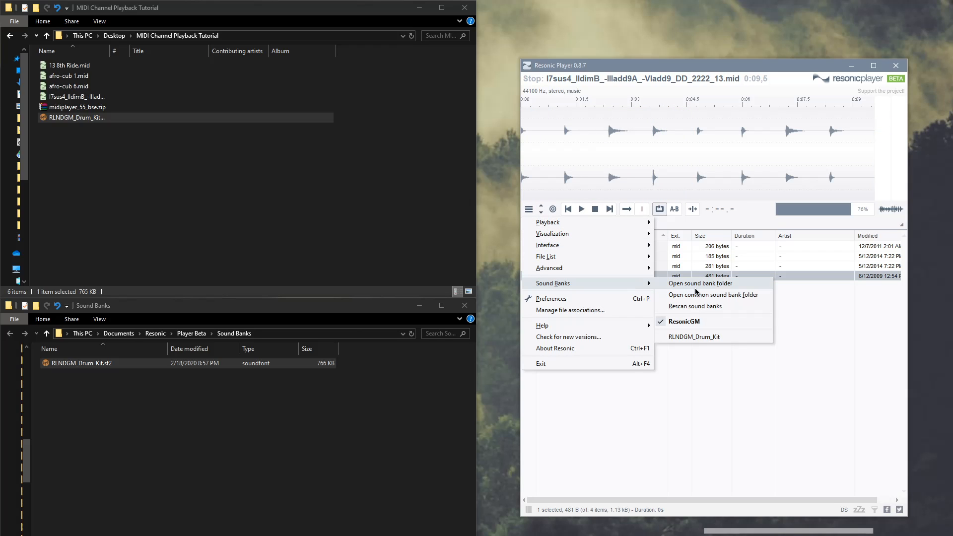
click(697, 336)
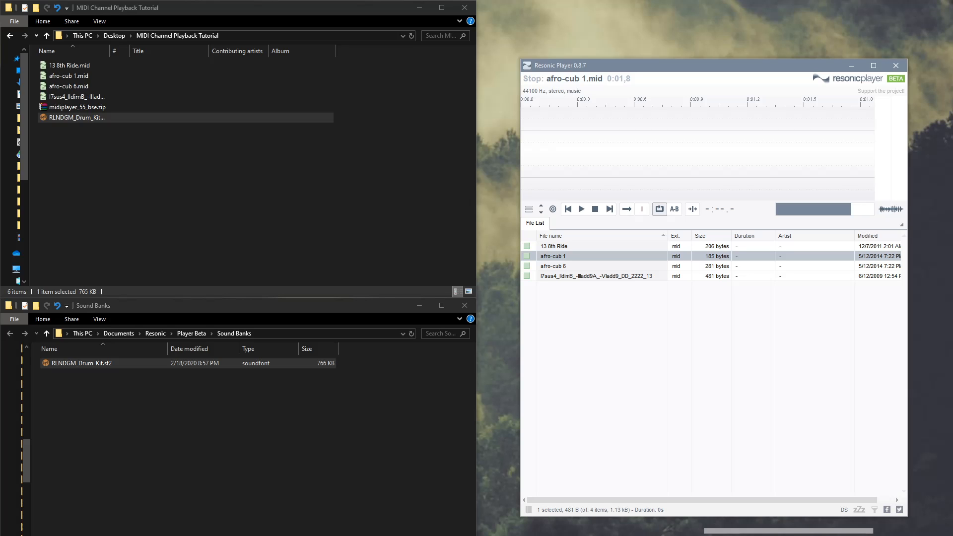
- Switch to Bitwig Studio and preview the I7sus4 chord file and 13 8th Ride.mid from the file browser
click(174, 533)
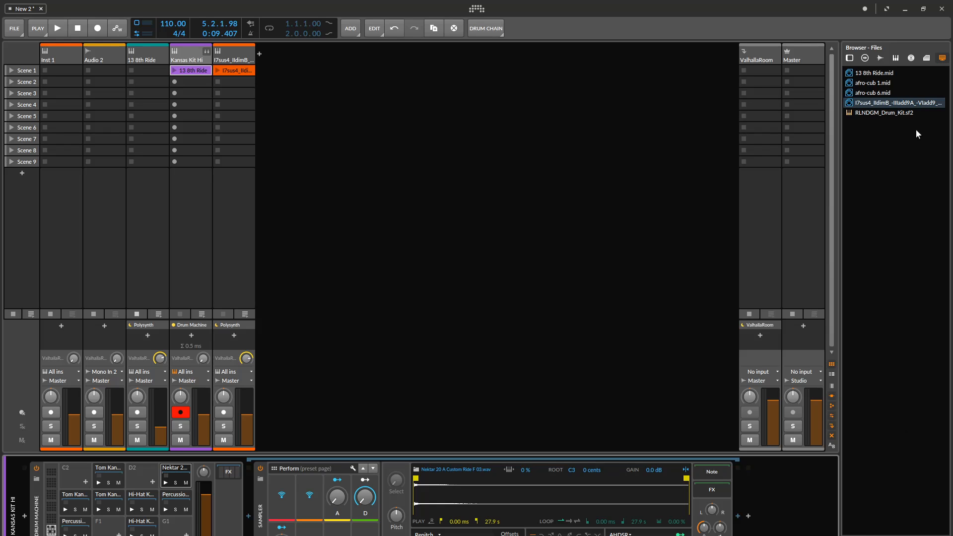
click(880, 103)
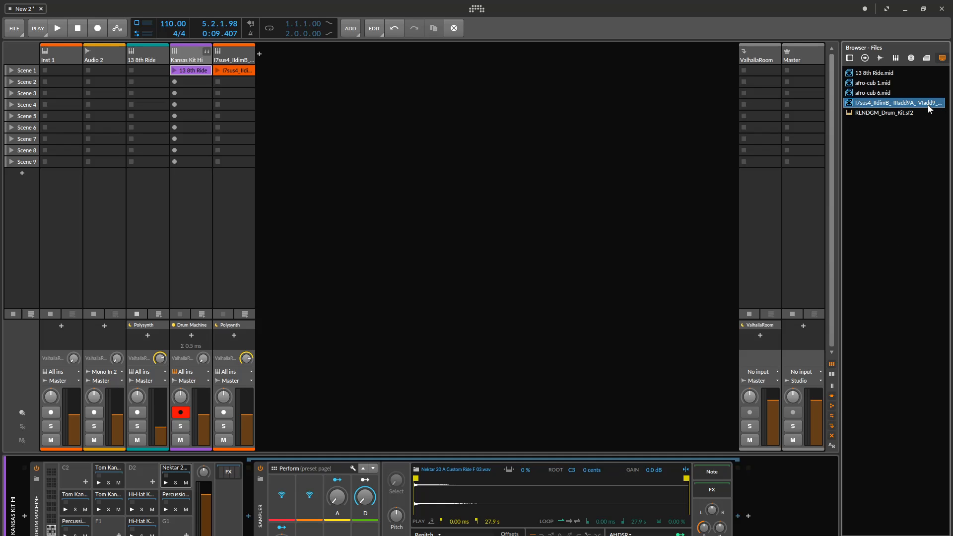
click(863, 74)
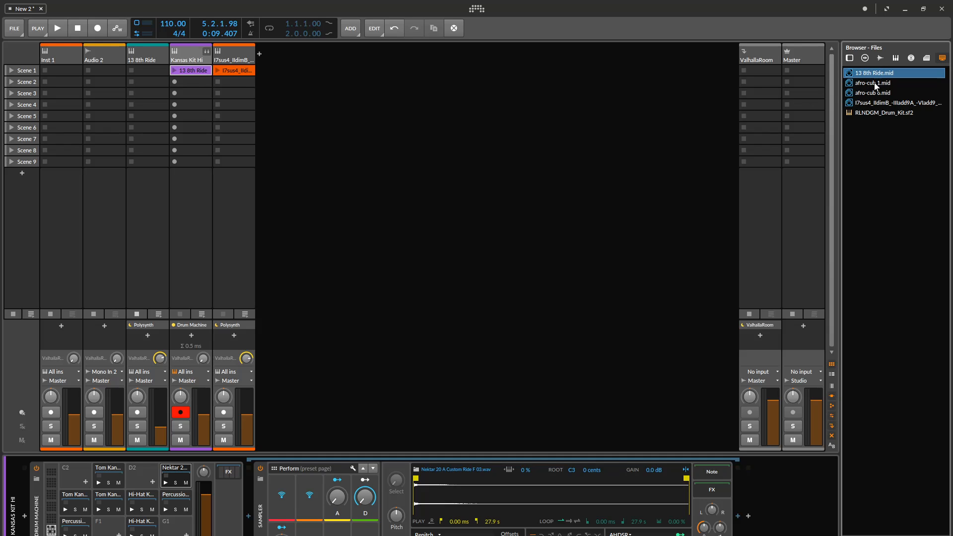
- Select the Kansas Kit Hi track, play its 13 8th Ride clip through the Drum Machine, and stop the clip
click(192, 51)
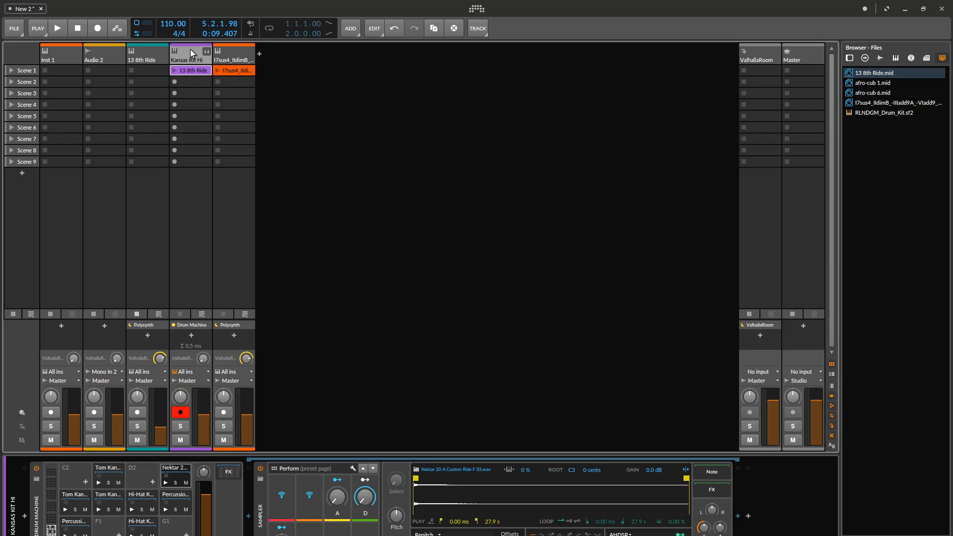
click(173, 71)
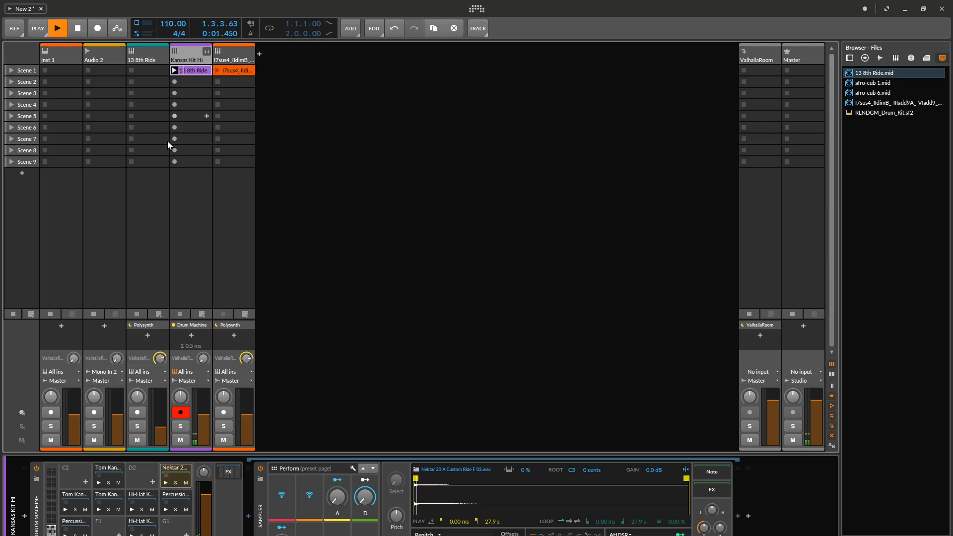
click(178, 314)
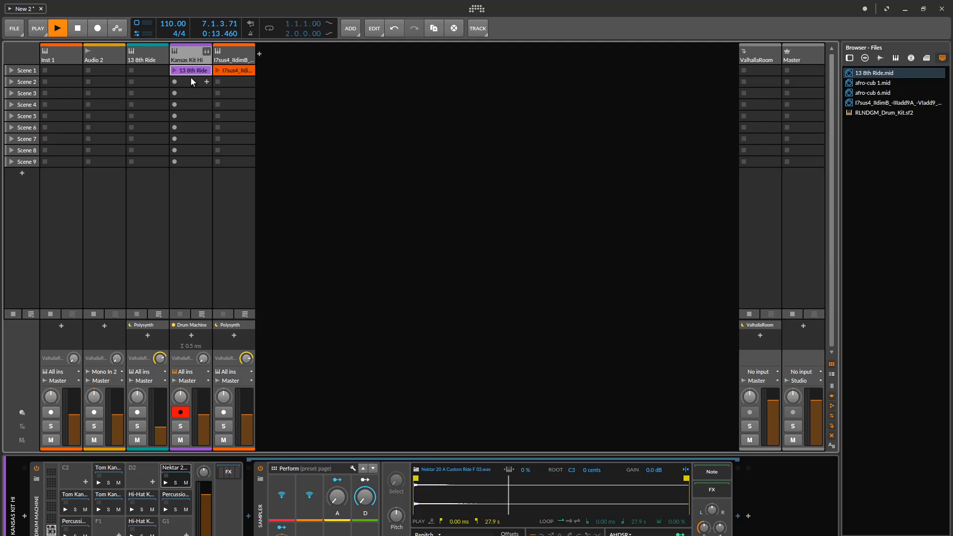
- Add the I7sus4 chord file from the file browser as a clip on a new track, and select that track to show its instrument
click(235, 70)
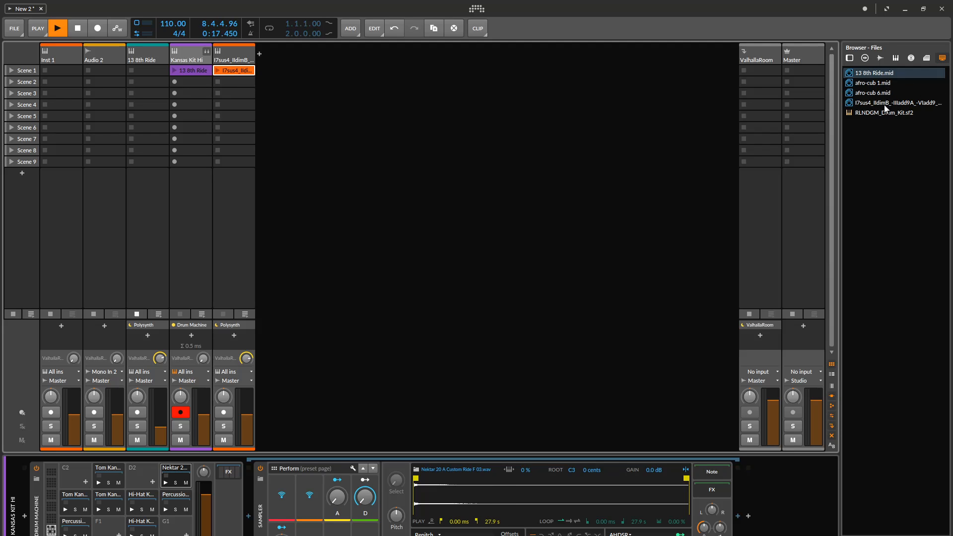
drag(884, 104, 281, 73)
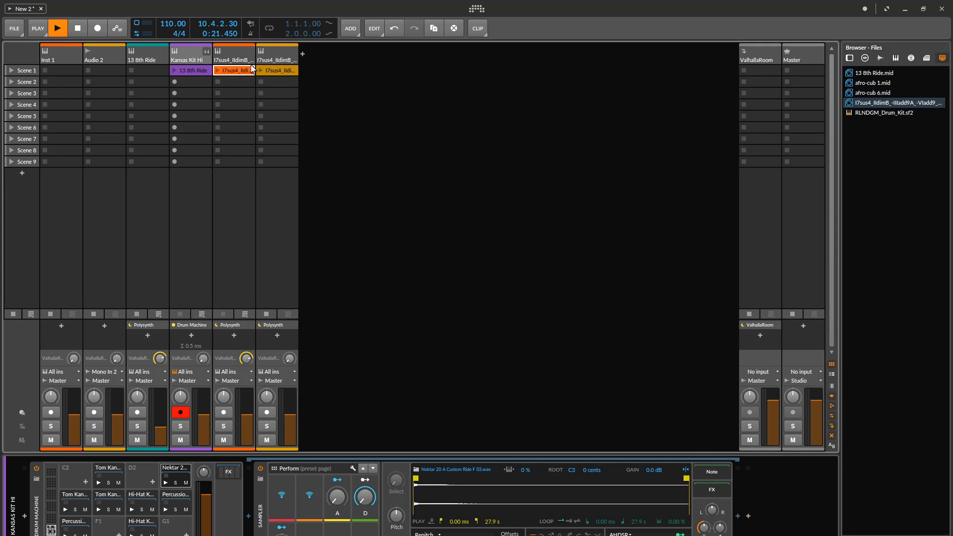
click(238, 48)
click(281, 49)
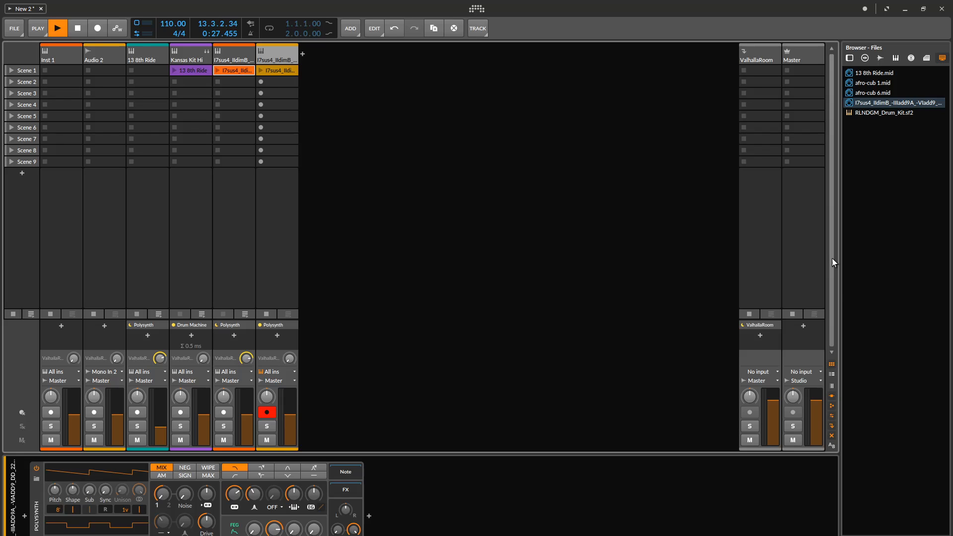
- Add 13 8th Ride.mid to another new track, view its instrument, stop playback, and reselect the newly added chord track
drag(888, 73, 323, 71)
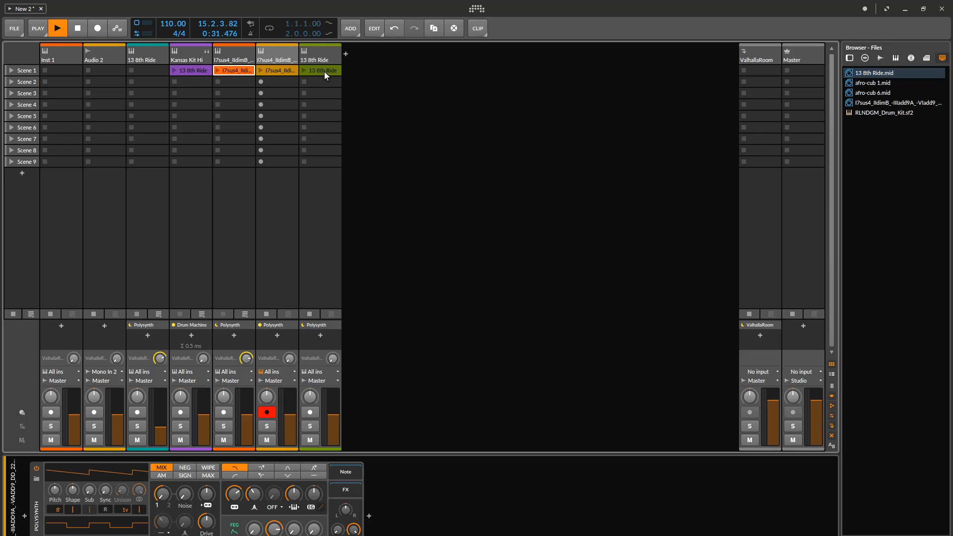
click(319, 58)
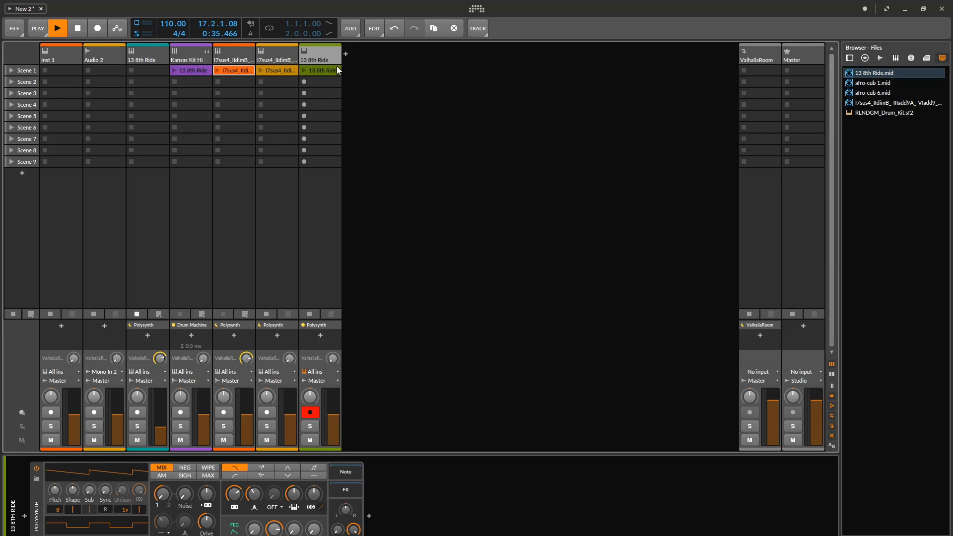
click(76, 28)
click(291, 56)
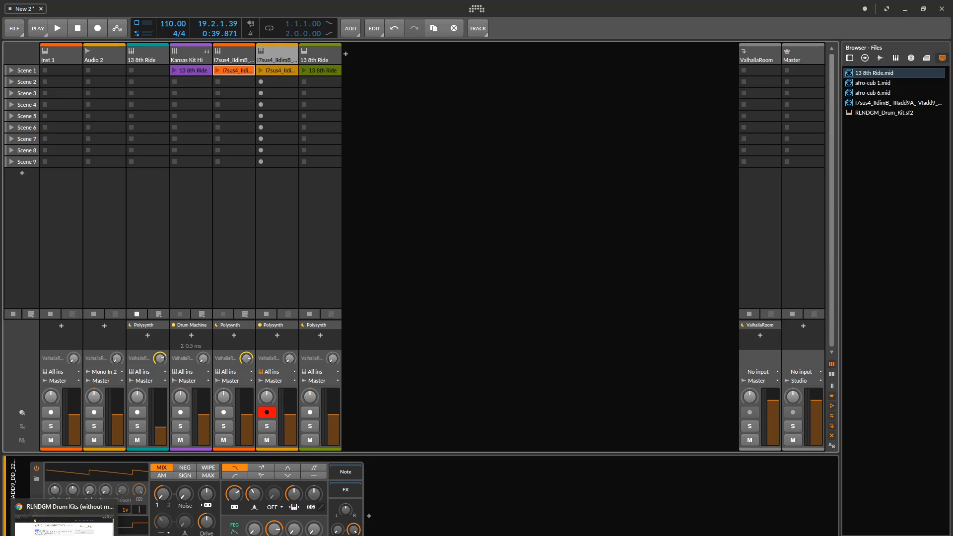
- Switch to Chrome and read the Bitwig Answers question "midi loop preview", including the answer that mentions Qmidi
click(65, 528)
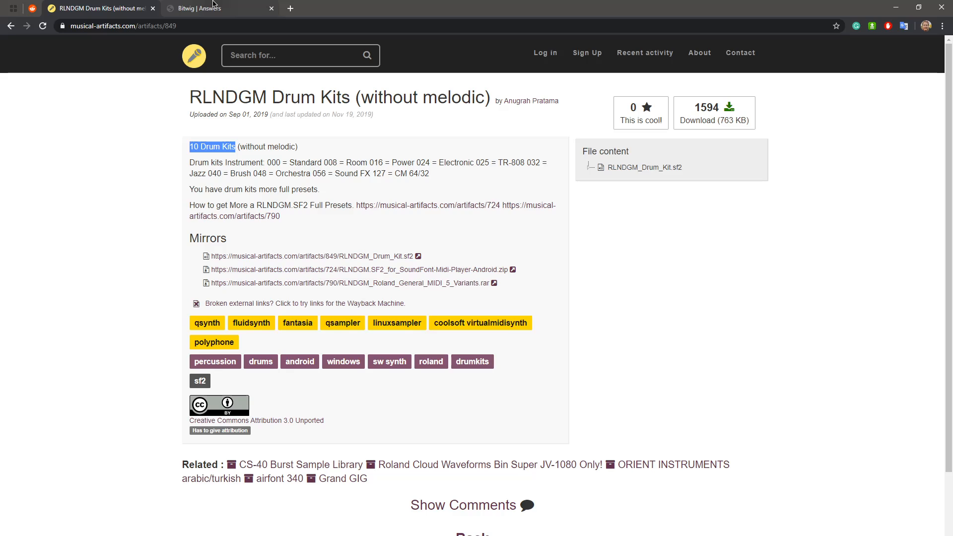
click(213, 4)
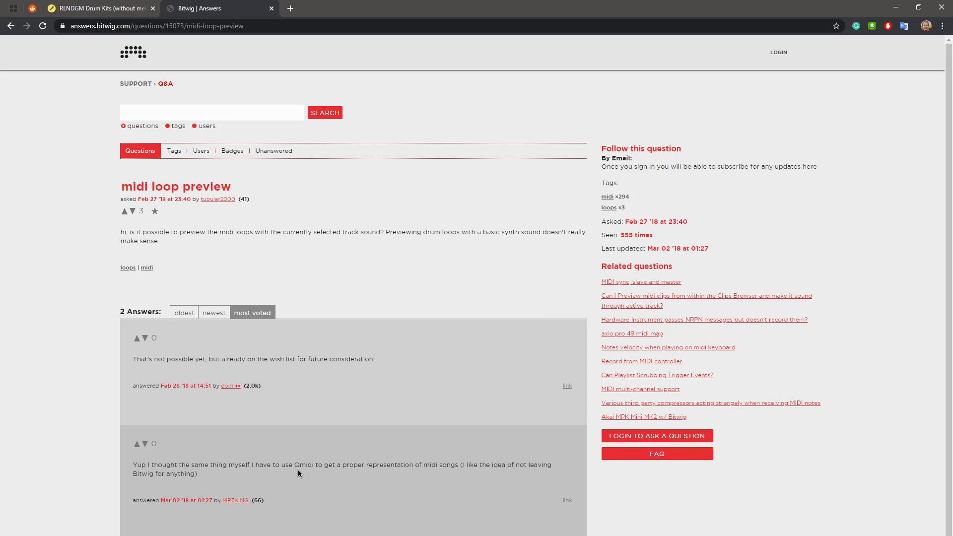
drag(294, 465, 314, 464)
click(357, 465)
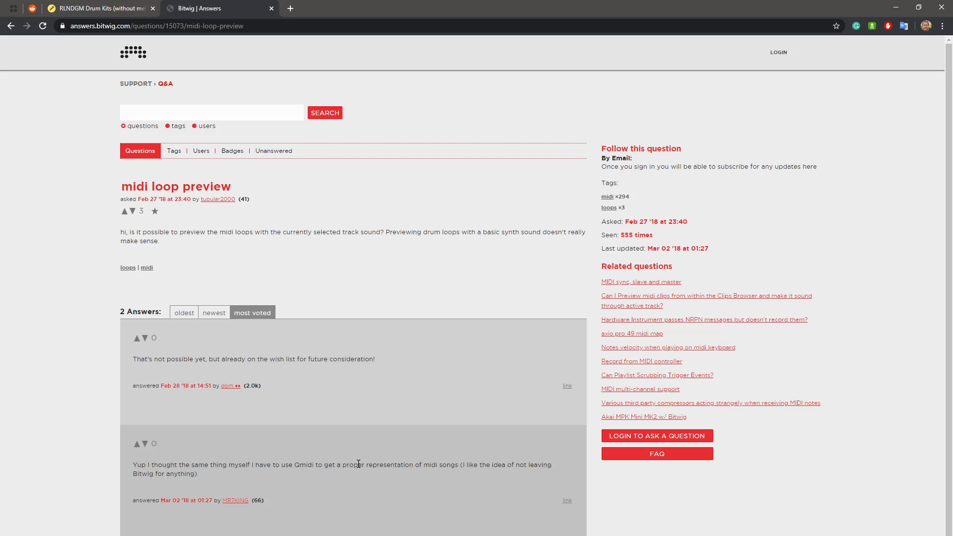
- Minimize Chrome, Bitwig Studio, both File Explorer windows and Resonic Player to clear the desktop
click(896, 9)
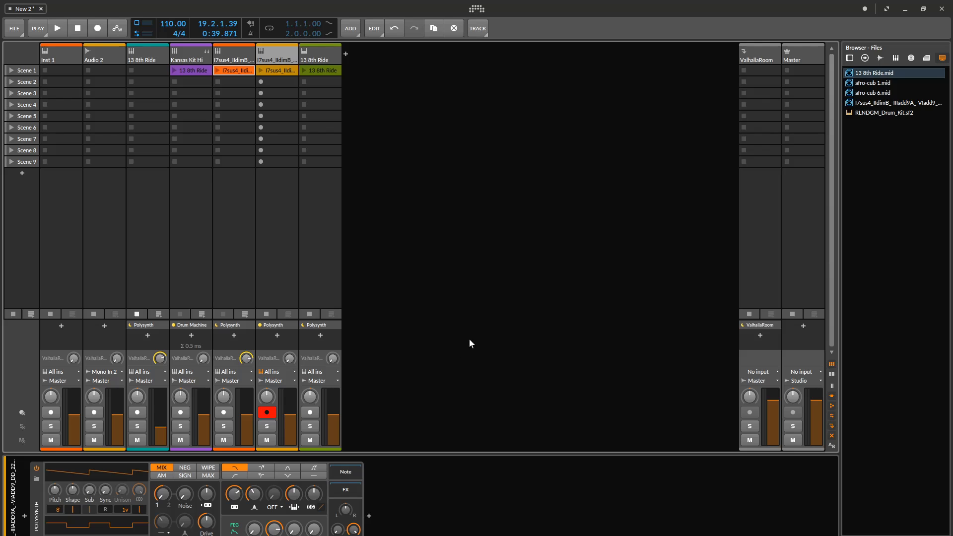
click(903, 9)
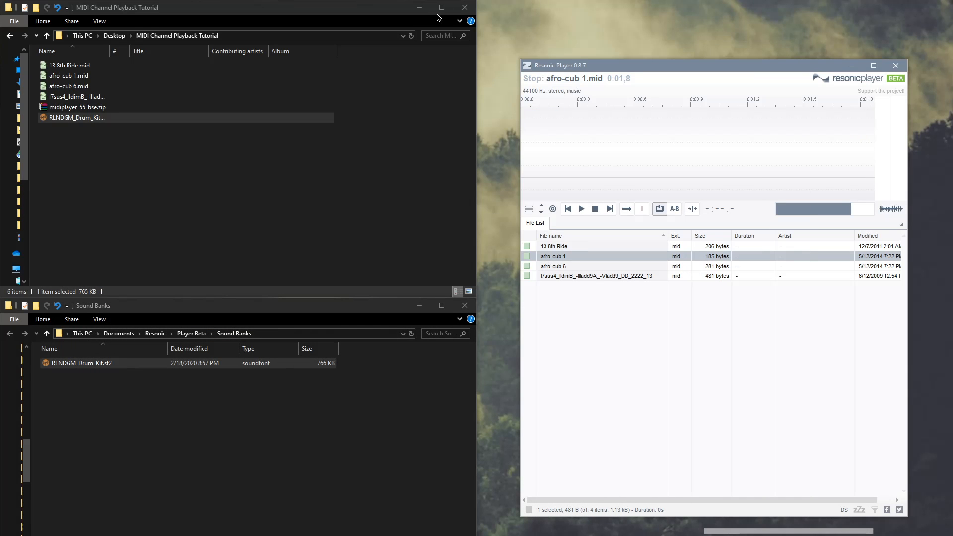
click(421, 10)
click(419, 305)
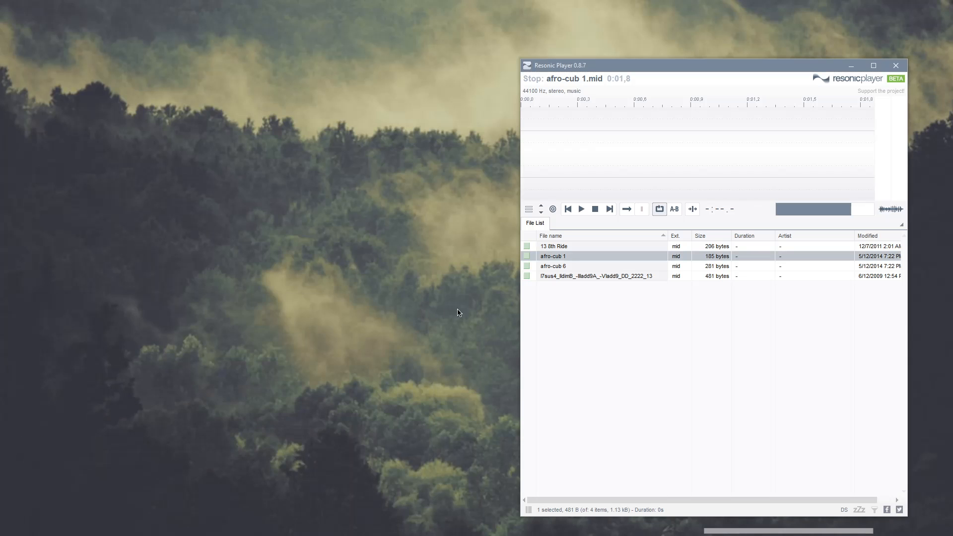
click(857, 68)
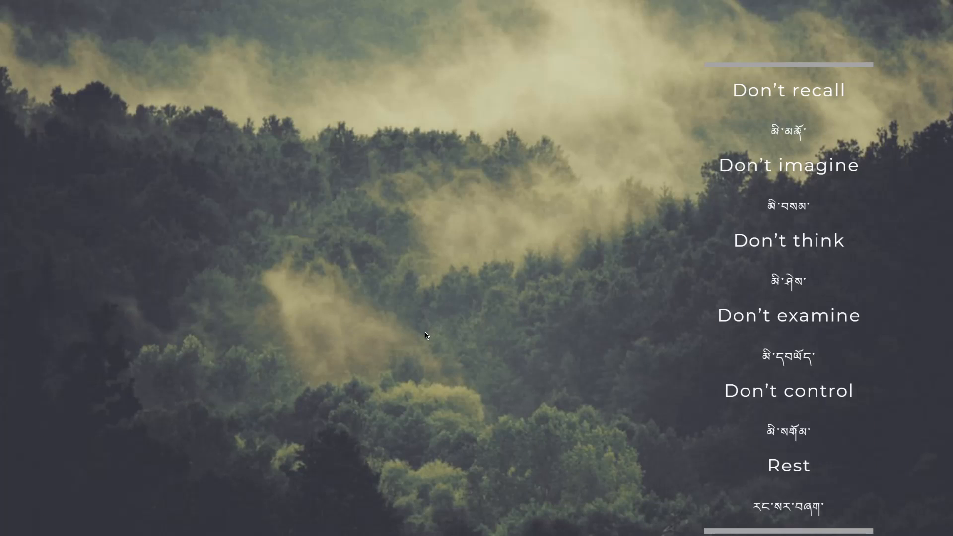